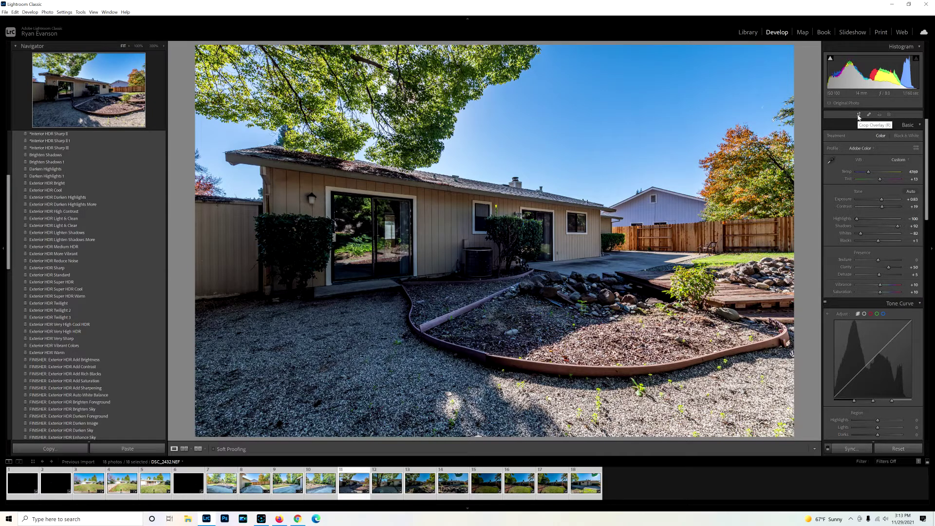
pyautogui.click(889, 115)
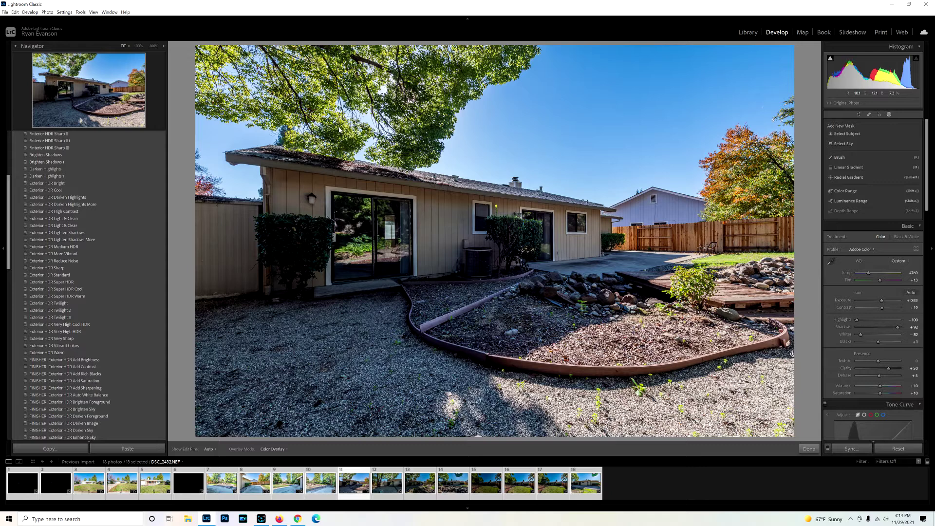
pyautogui.click(366, 119)
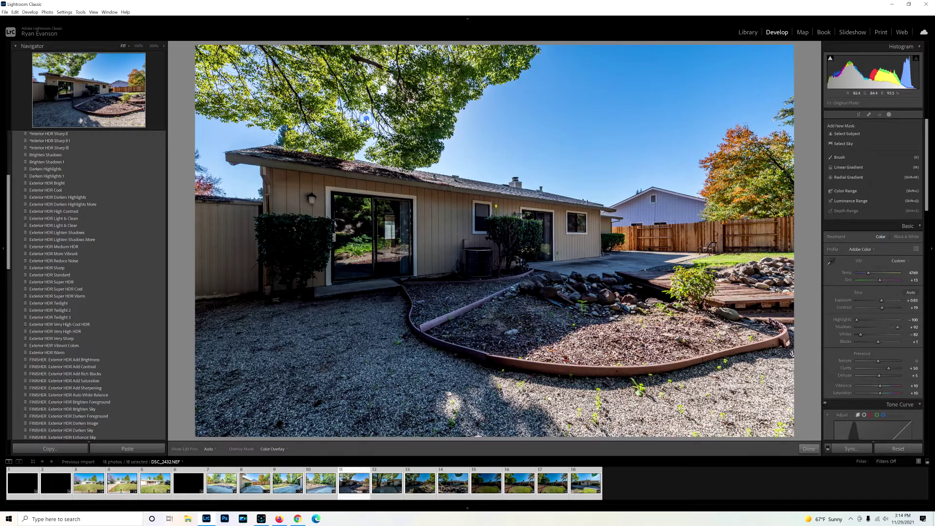
pyautogui.click(222, 135)
pyautogui.click(258, 58)
pyautogui.click(764, 122)
pyautogui.click(786, 129)
pyautogui.click(779, 85)
# Step: Add a Select Sky mask and lower its exposure to about -0.16, checking coverage with the overlay
pyautogui.click(842, 144)
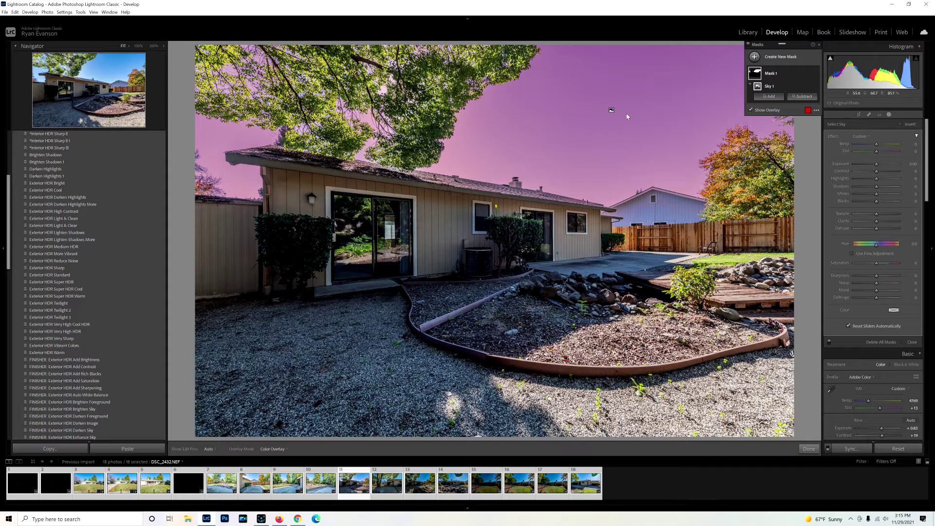
pyautogui.click(751, 110)
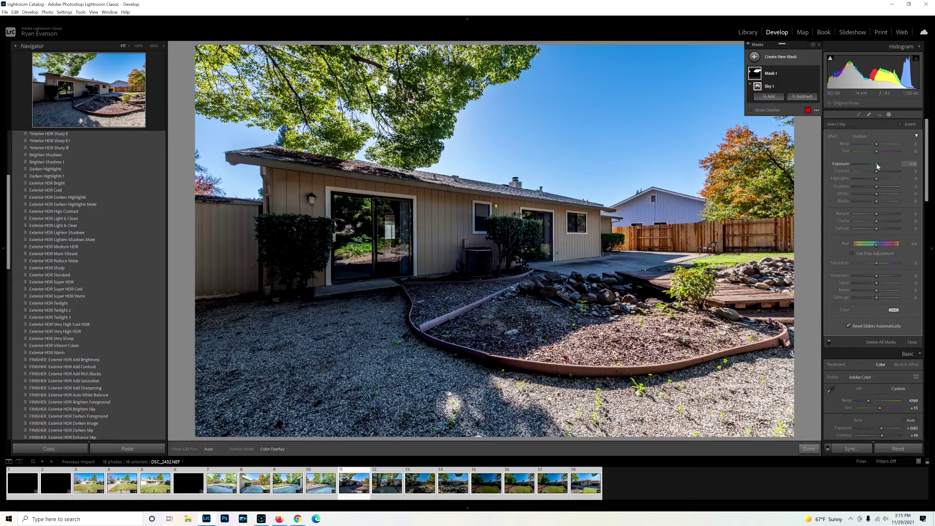
pyautogui.moveTo(878, 167); pyautogui.dragTo(876, 166)
pyautogui.press('o')
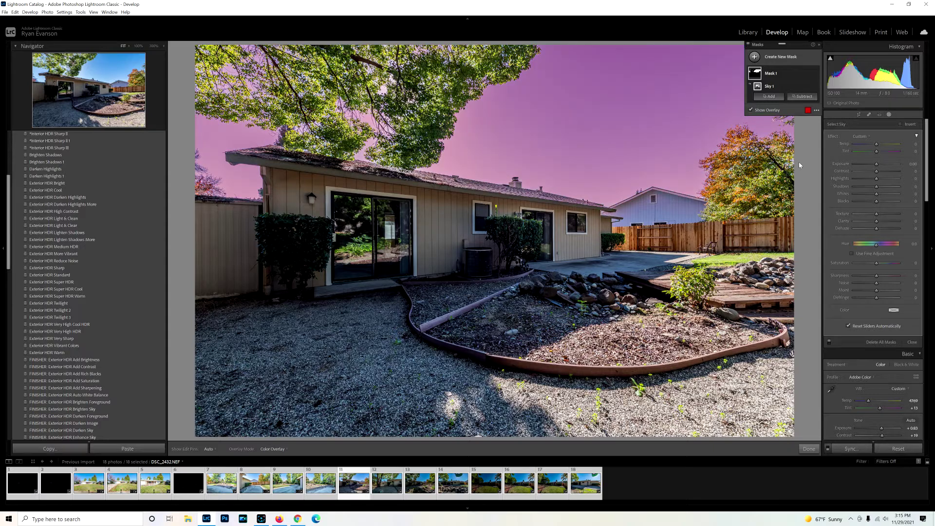
pyautogui.click(750, 110)
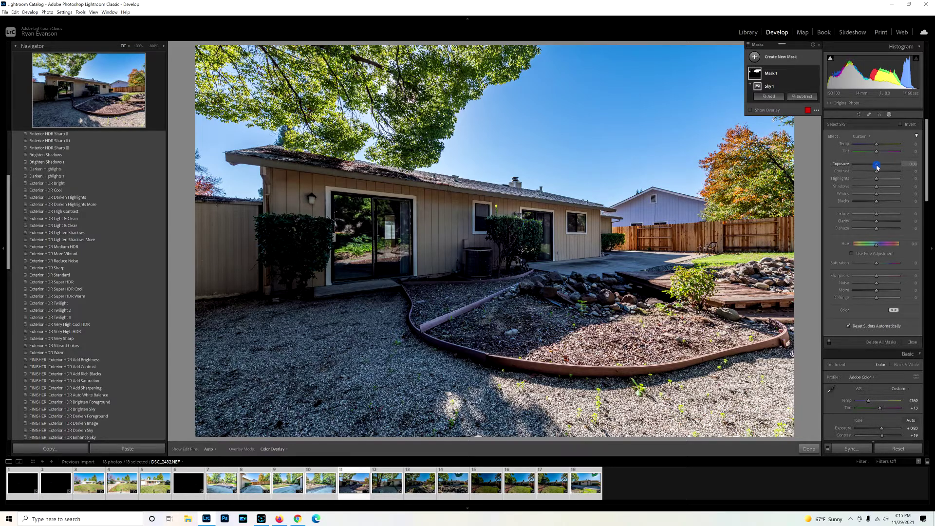
pyautogui.moveTo(878, 168); pyautogui.dragTo(876, 168)
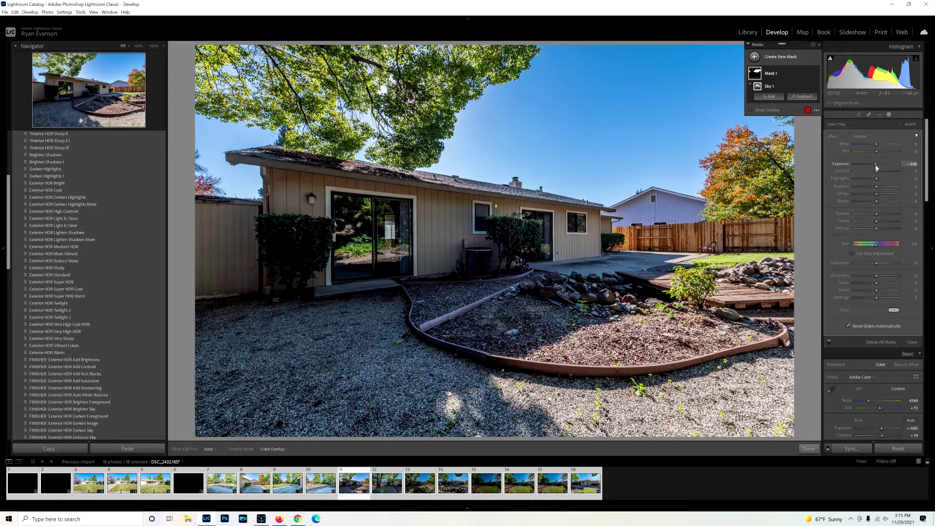
pyautogui.click(751, 111)
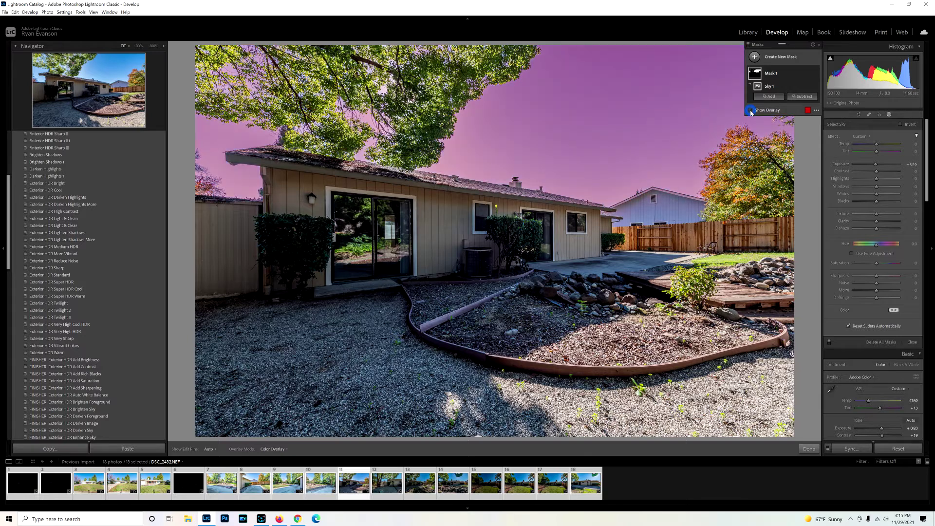
pyautogui.click(750, 111)
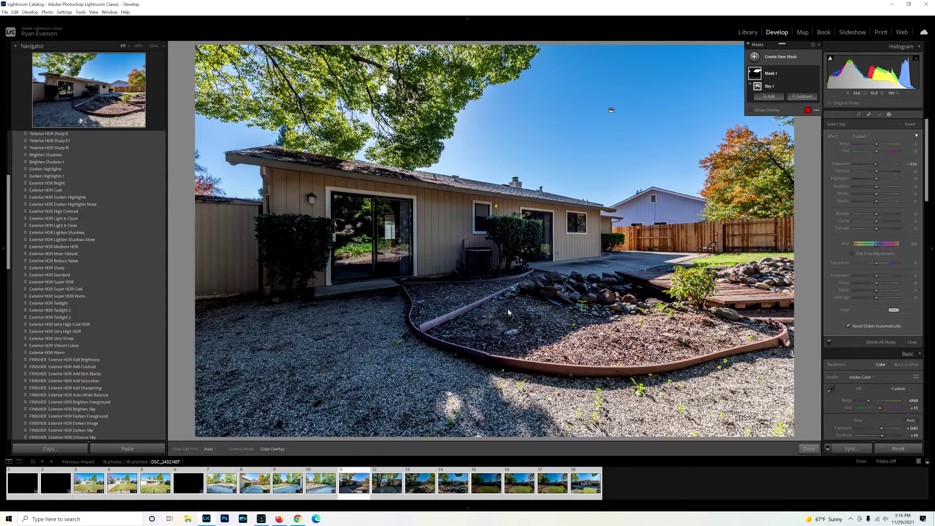
# Step: Add a new brush mask and set its exposure to a positive value for brightening
pyautogui.click(754, 57)
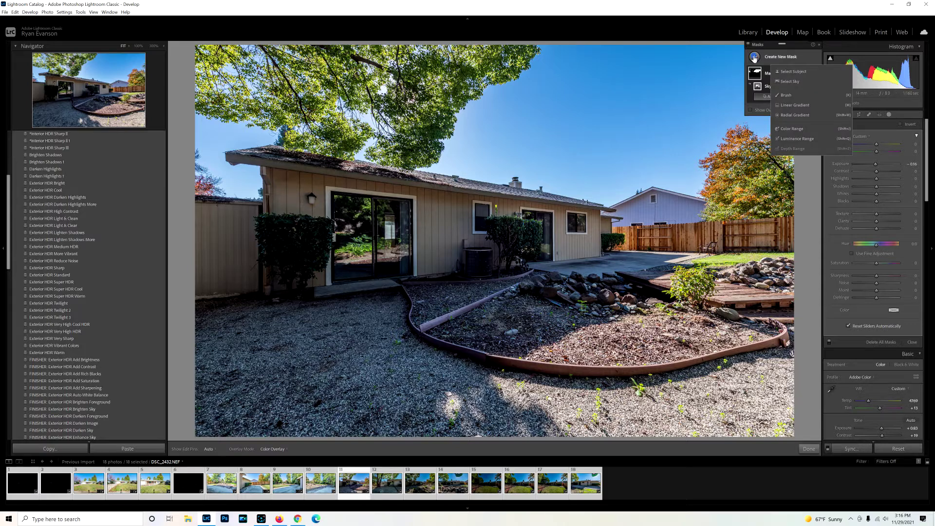
pyautogui.click(784, 97)
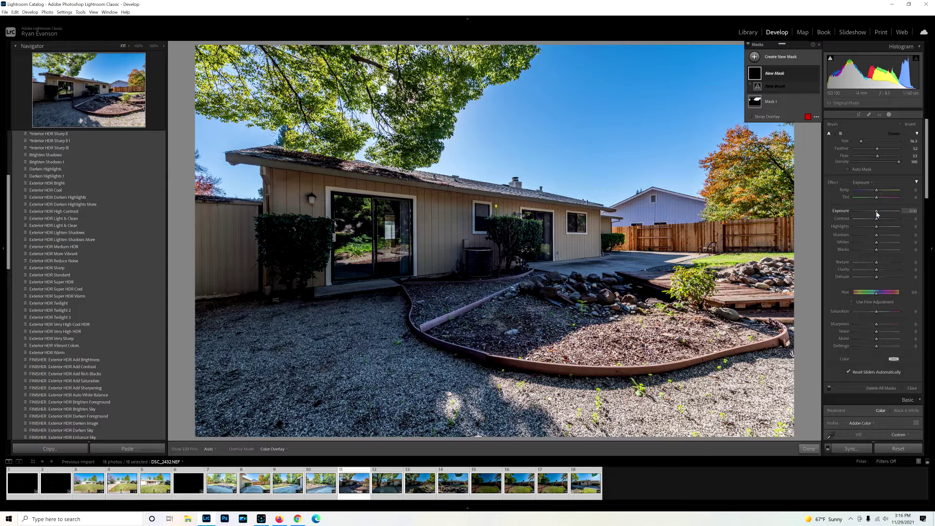
pyautogui.moveTo(877, 214); pyautogui.dragTo(879, 215)
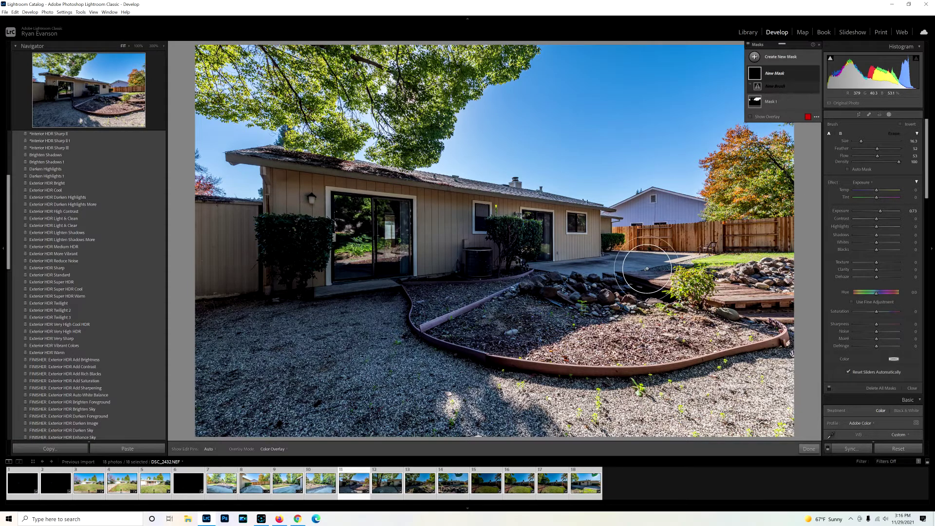
# Step: Paint the brightening brush over the shaded gravel yard, garden bed and house walls, then show the overlay
pyautogui.press('h')
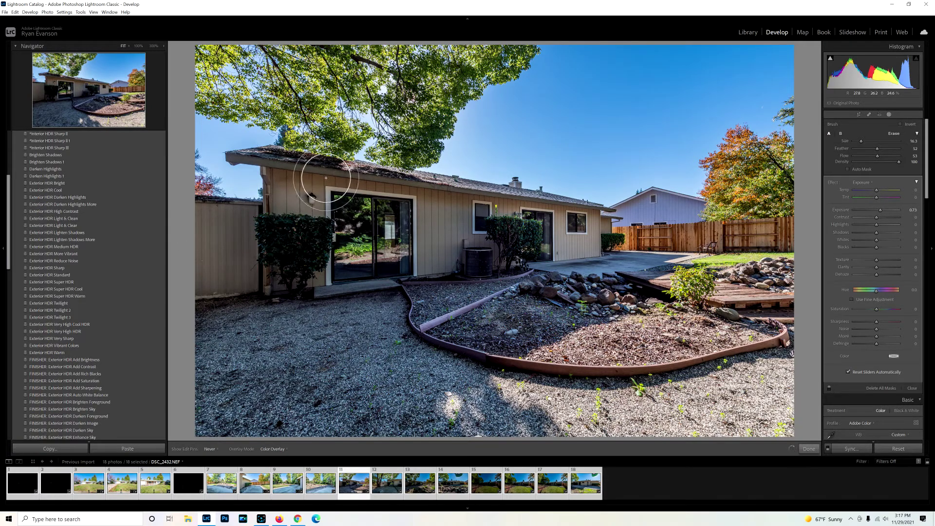
pyautogui.press('h')
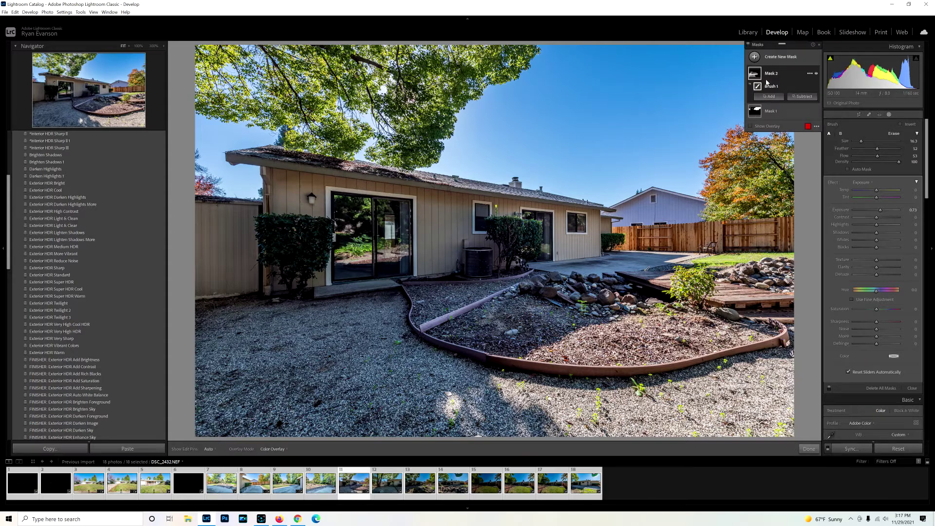
pyautogui.moveTo(755, 78)
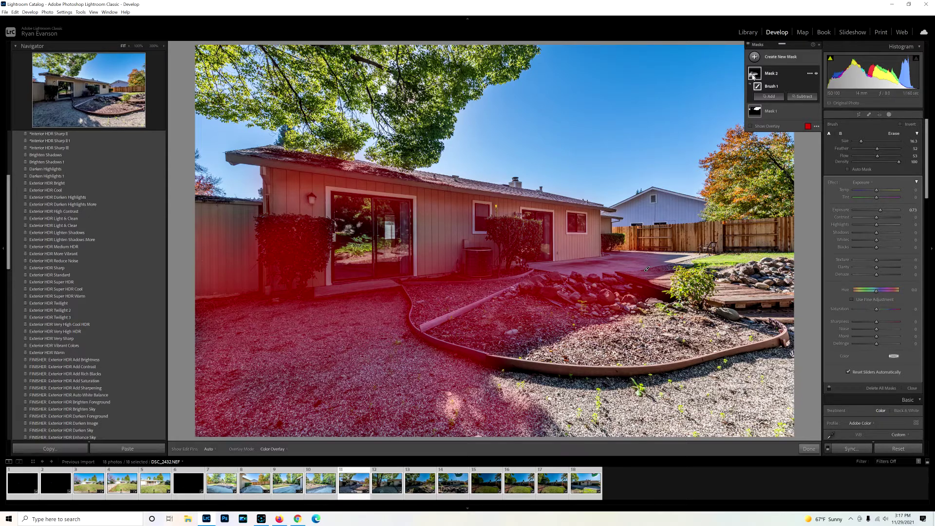
pyautogui.click(750, 127)
# Step: Select Mask 2, the yard brightening brush, and hide its red overlay
pyautogui.click(756, 111)
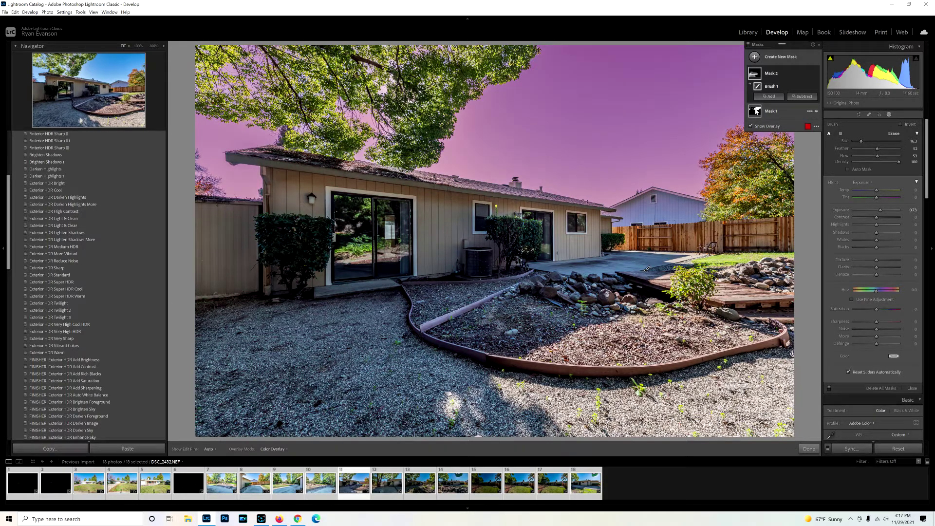
pyautogui.click(755, 73)
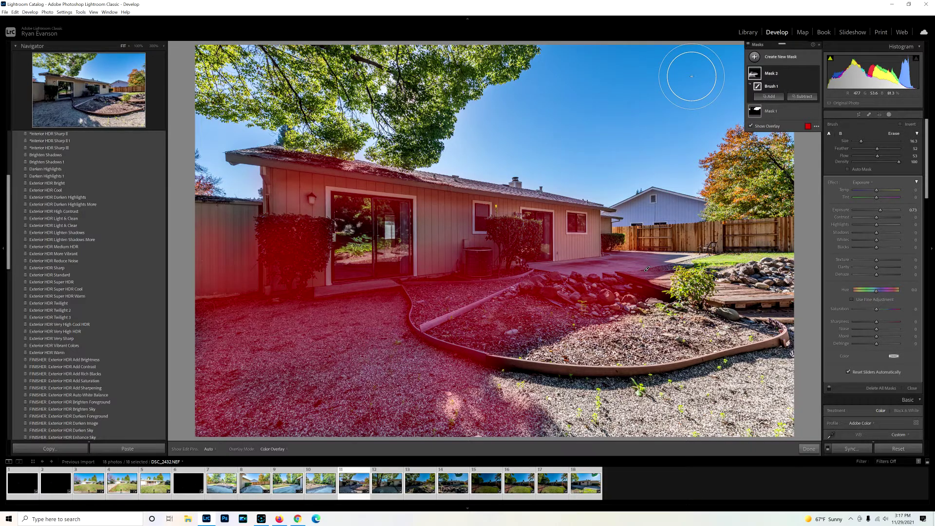
pyautogui.click(751, 125)
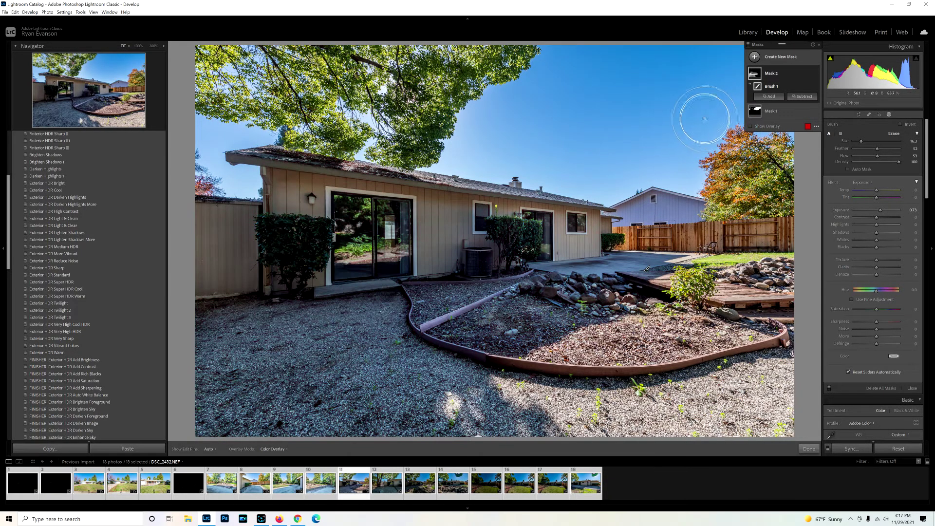
pyautogui.moveTo(754, 75)
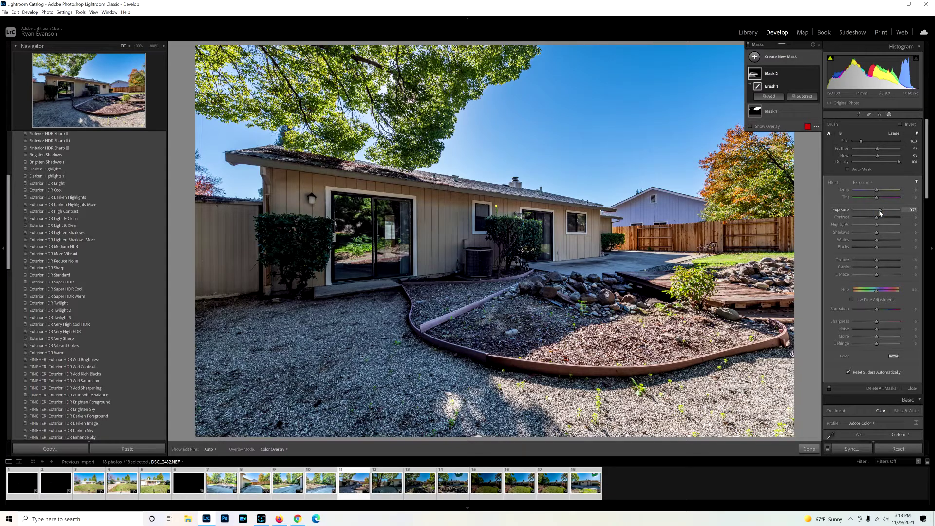
# Step: Raise the yard brush mask's exposure from about 0.77 to 0.95
pyautogui.moveTo(881, 212); pyautogui.dragTo(886, 213)
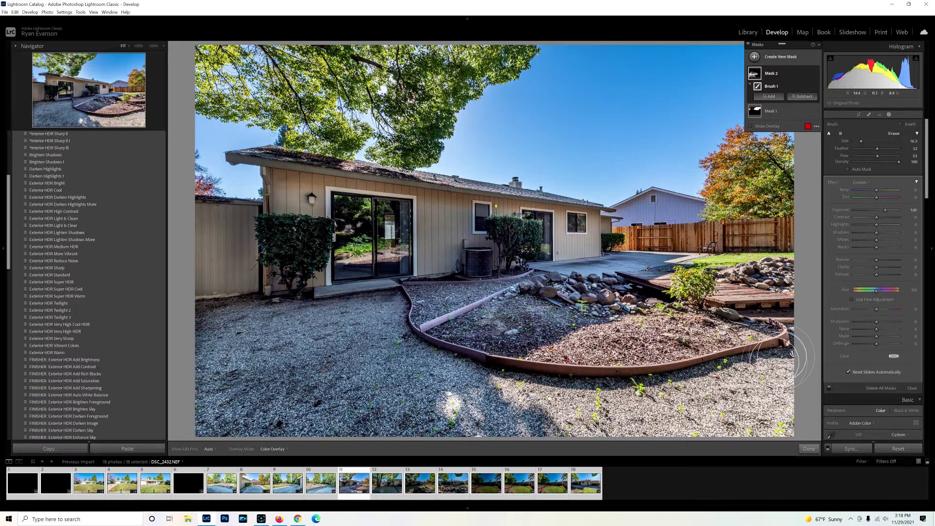
# Step: Add a third brush mask set to darken at about -0.60 exposure
pyautogui.click(755, 59)
pyautogui.click(785, 98)
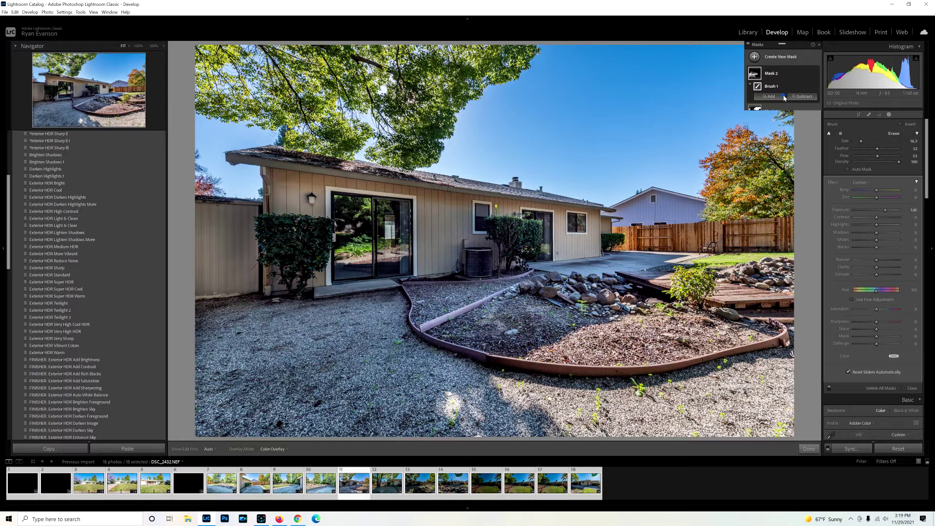
pyautogui.moveTo(876, 210); pyautogui.dragTo(874, 213)
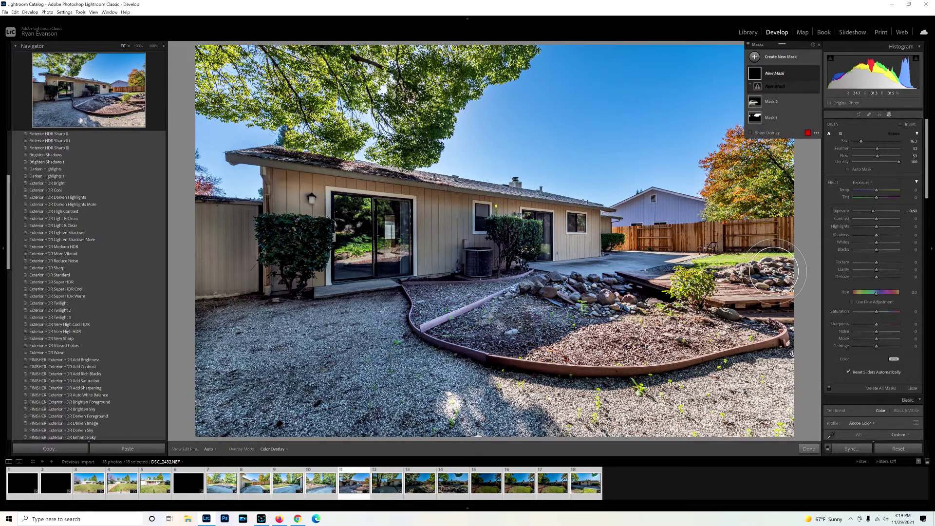
# Step: Paint the darkening brush over the sunlit lower-right garden bed and gravel
pyautogui.press('h')
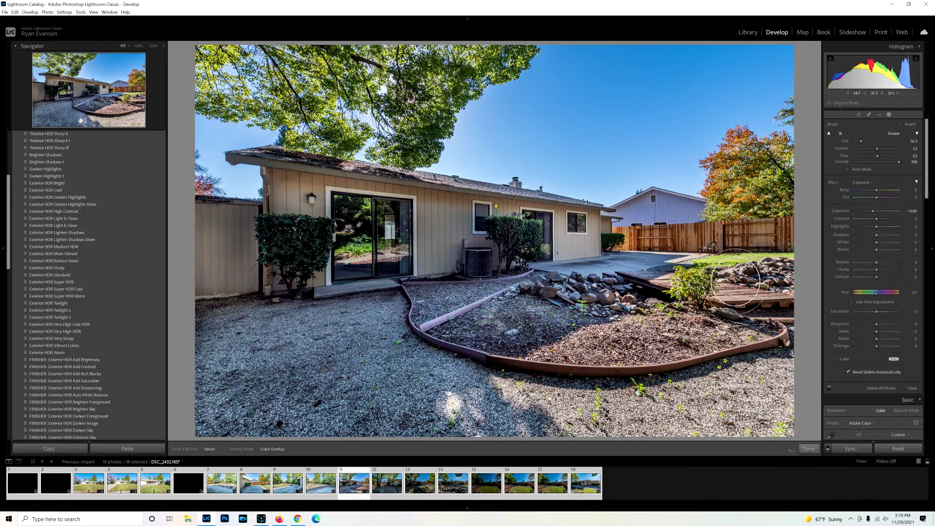
pyautogui.press('h')
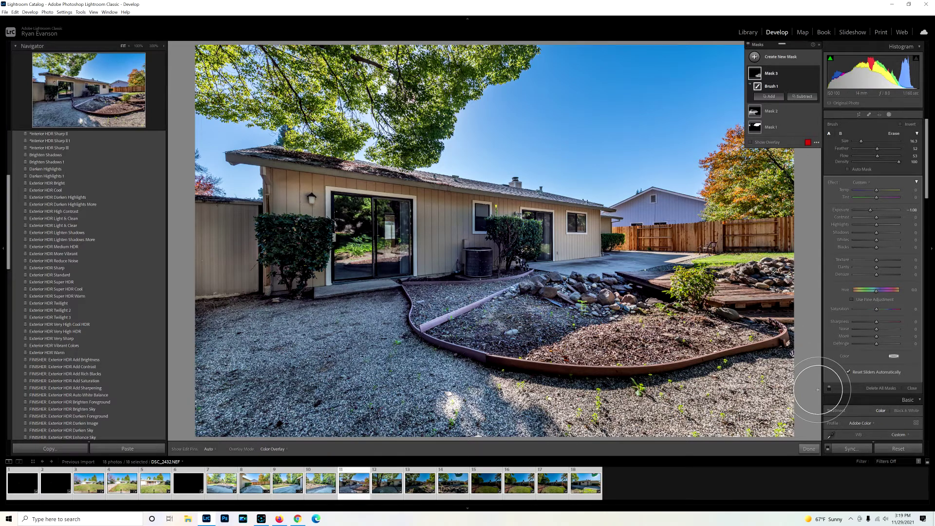
pyautogui.moveTo(758, 71)
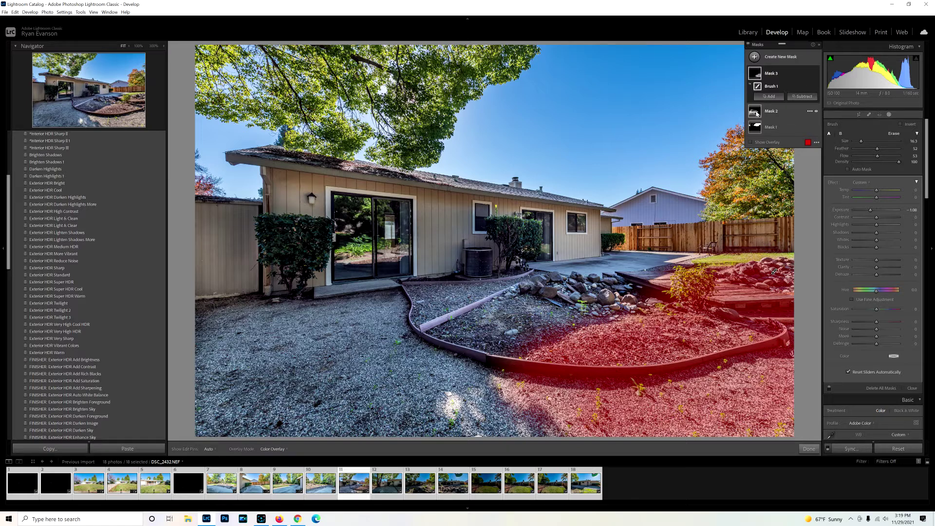
pyautogui.moveTo(757, 113)
pyautogui.moveTo(754, 131)
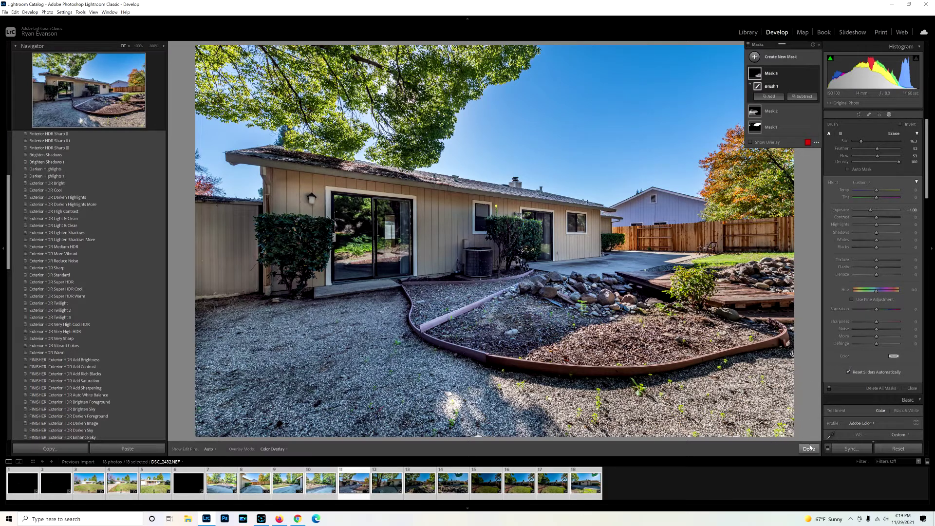
# Step: Close Masking and raise the global Basic exposure to +1.00
pyautogui.click(809, 448)
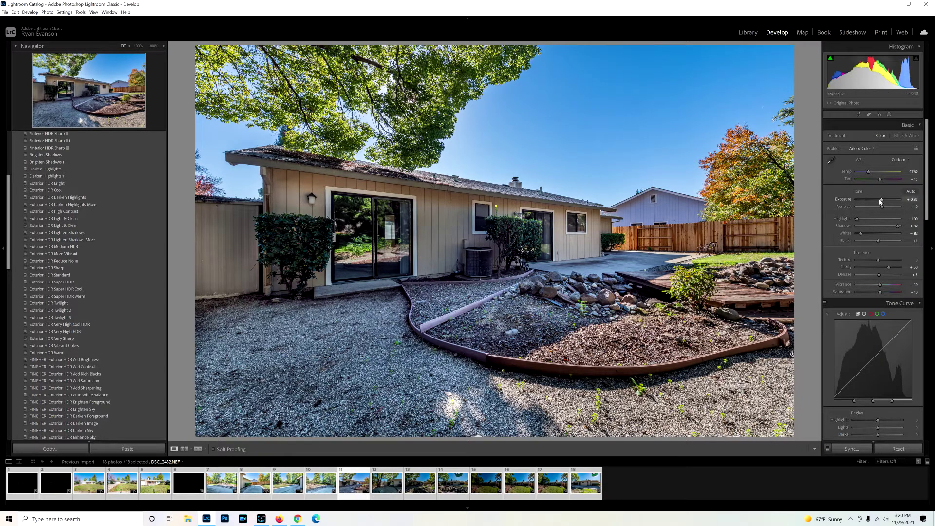
pyautogui.moveTo(880, 201); pyautogui.dragTo(884, 201)
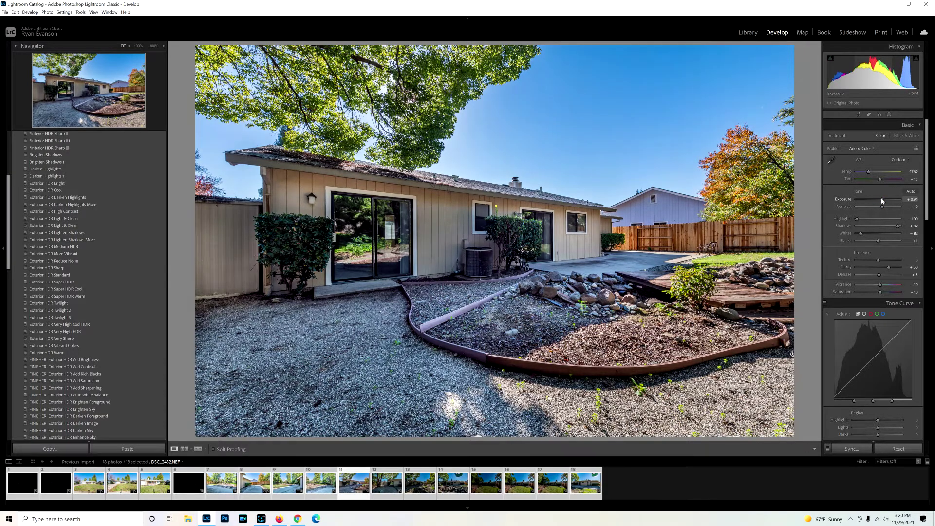
pyautogui.moveTo(883, 200); pyautogui.dragTo(883, 201)
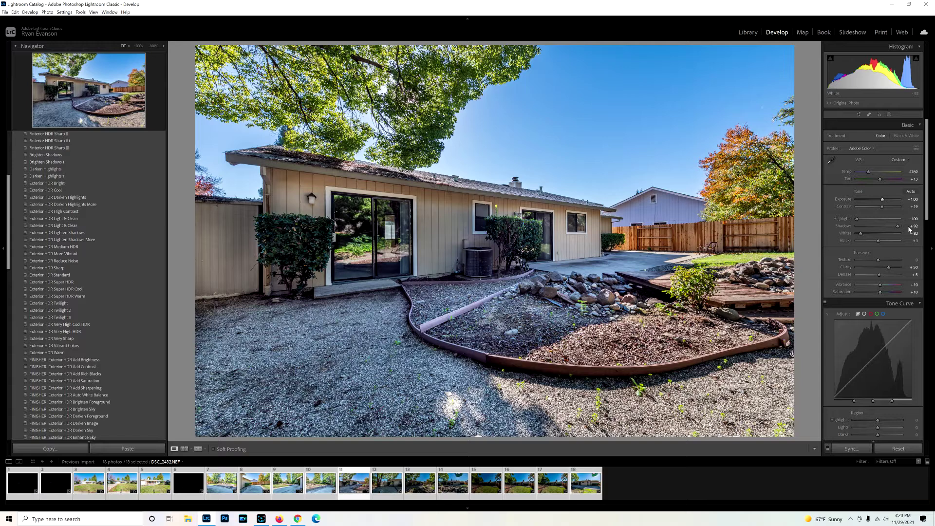